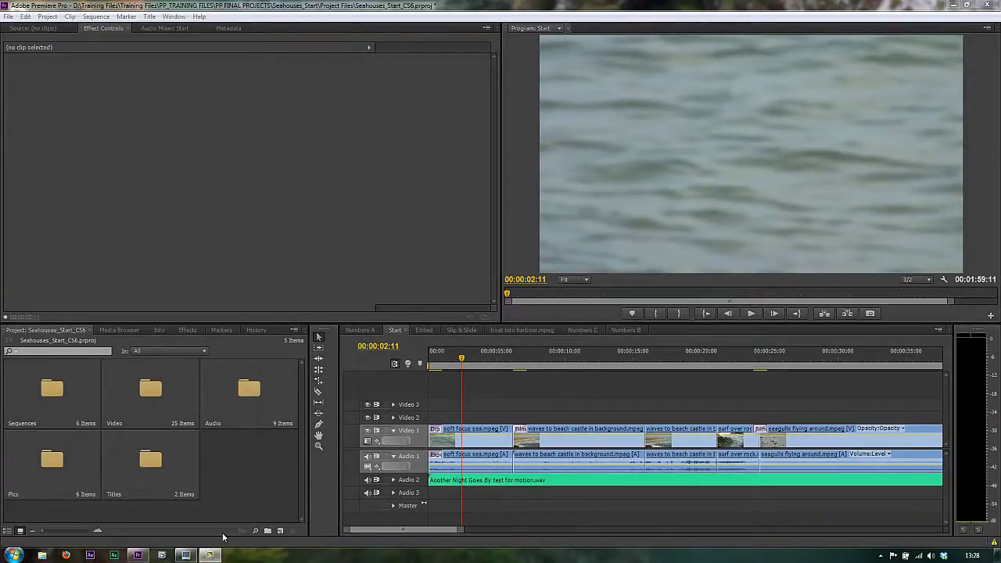
Step: Make a new sequence from 3D sea.mpeg in the Video bin and zoom the timeline in
double_click(154, 391)
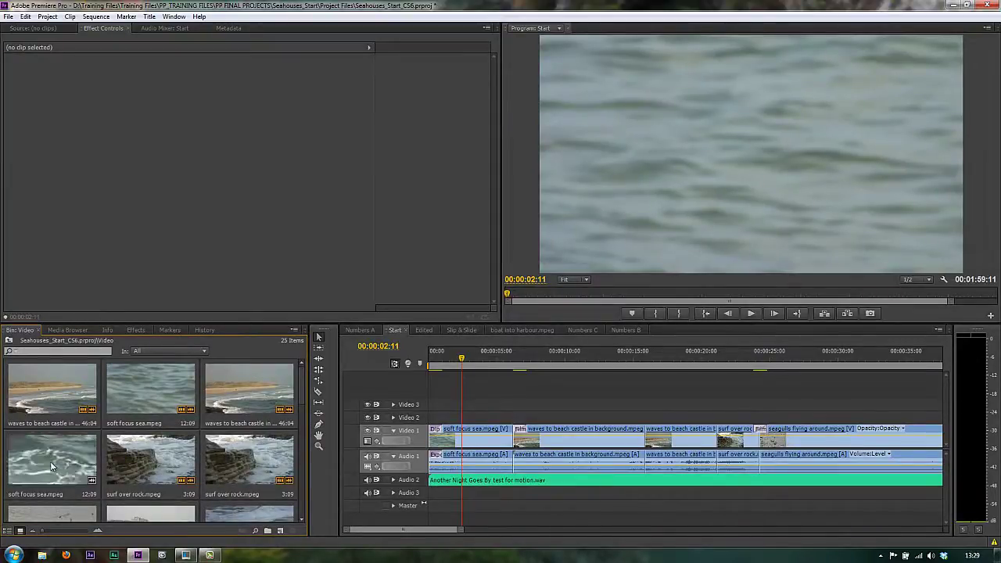
scroll(50, 467, "down", 2)
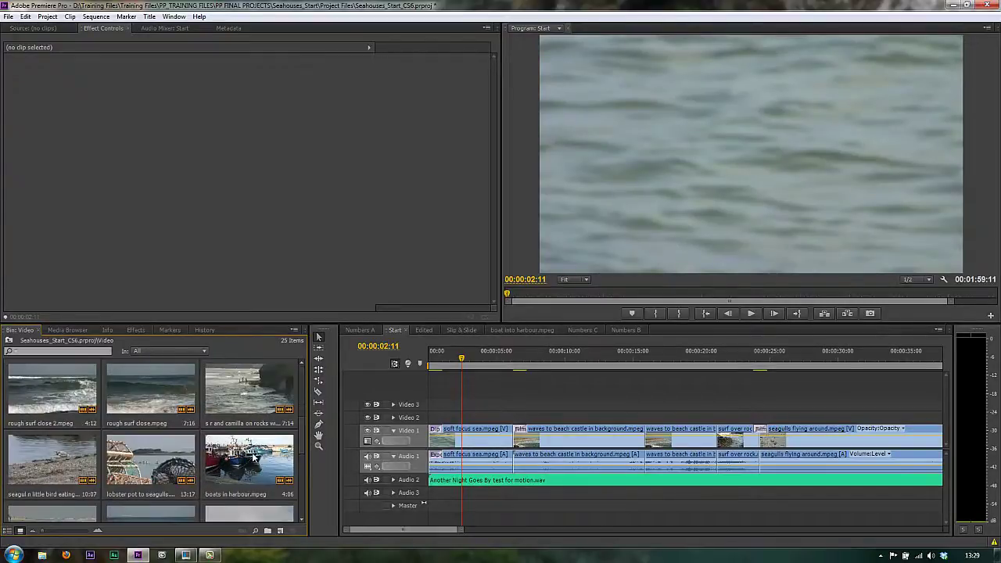
scroll(253, 460, "down", 1)
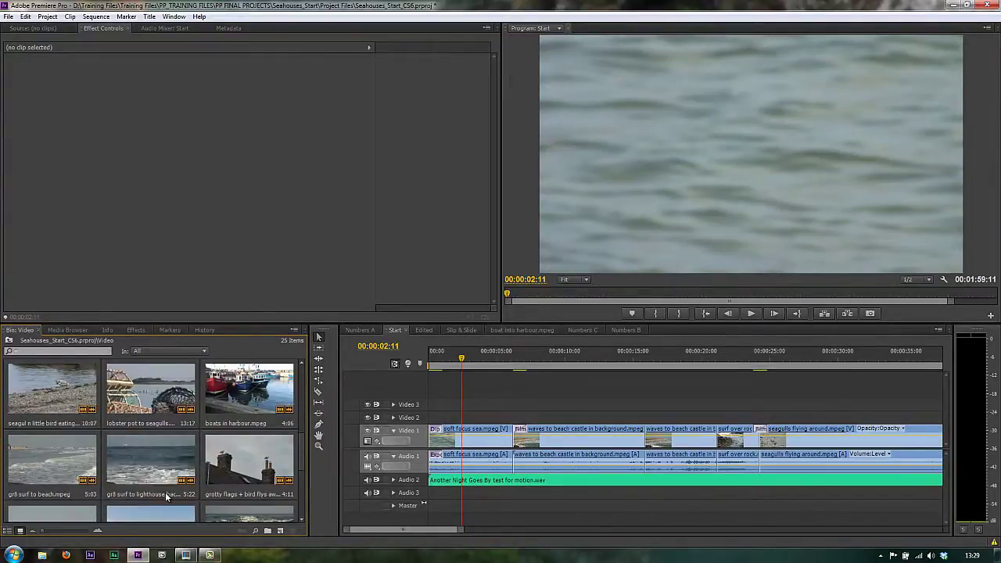
scroll(167, 496, "down", 1)
scroll(166, 497, "down", 1)
left_click(256, 393)
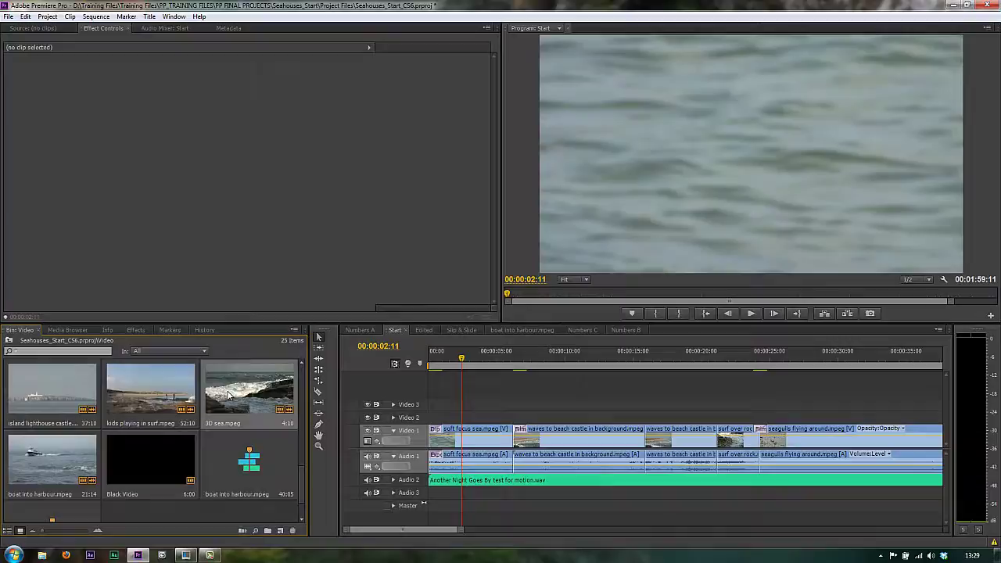
left_click_drag(254, 510, 280, 531)
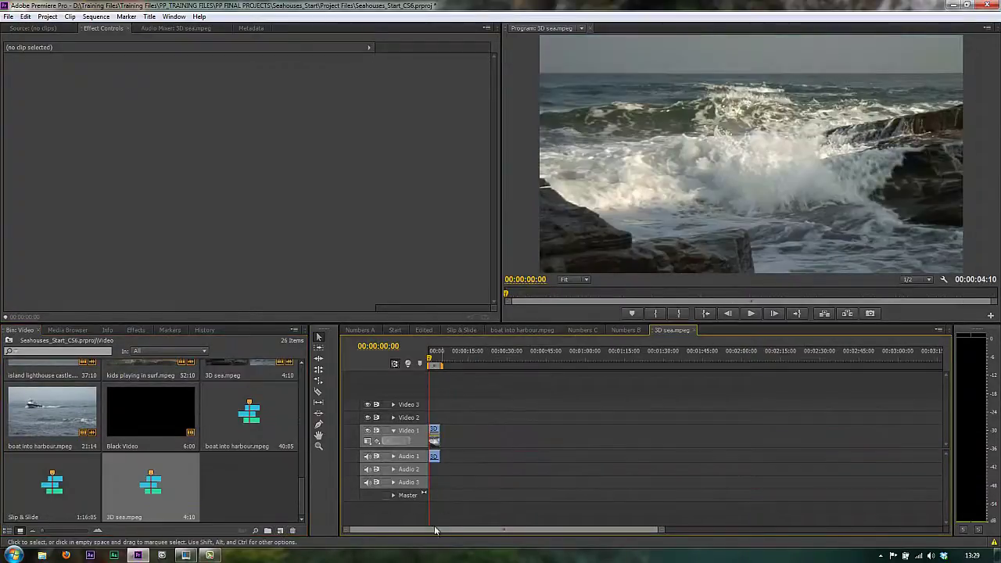
left_click_drag(662, 531, 554, 539)
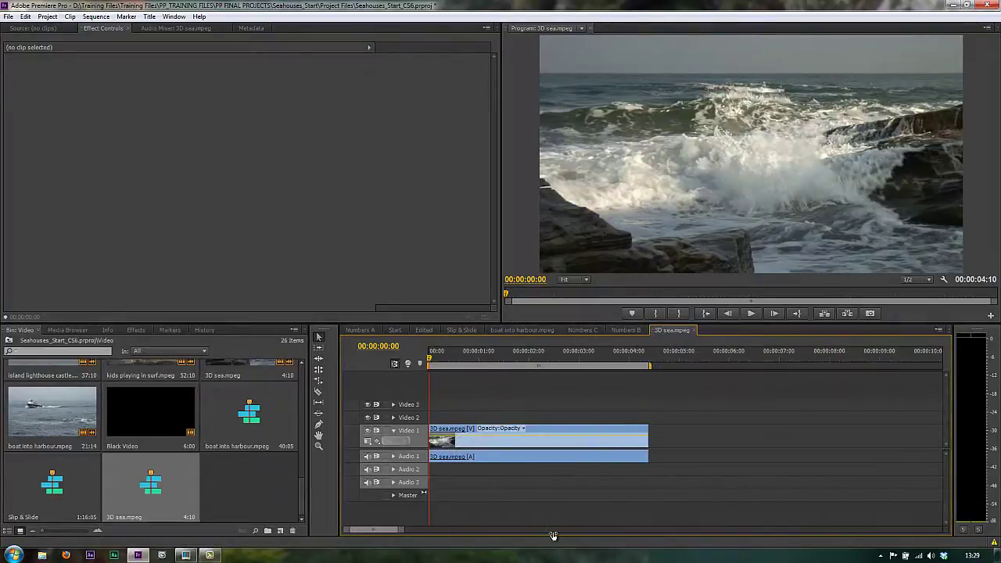
Step: Expand Audio 1 and inspect the sea clip's Audio Channels mapping, cancelling without changes
left_click(394, 456)
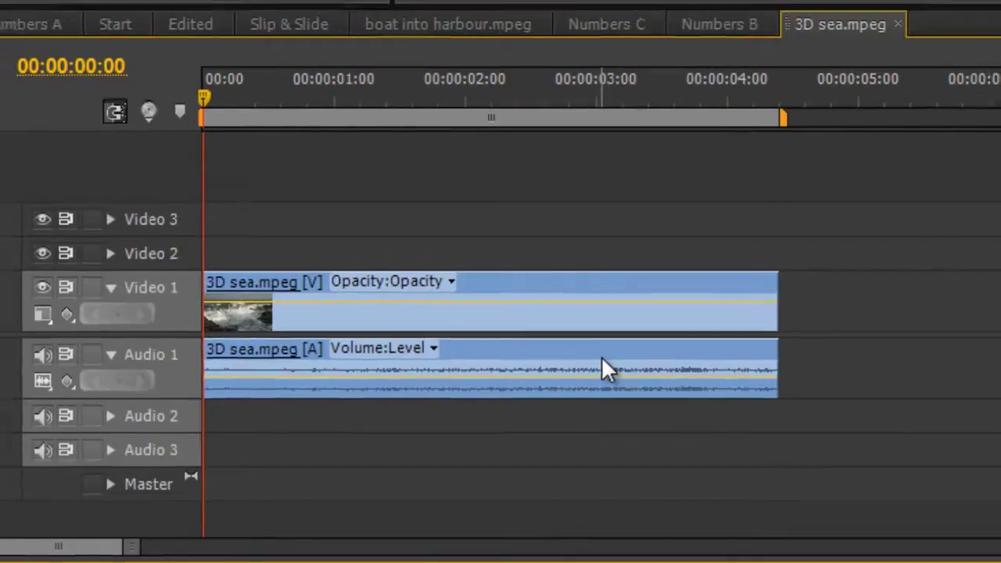
right_click(602, 366)
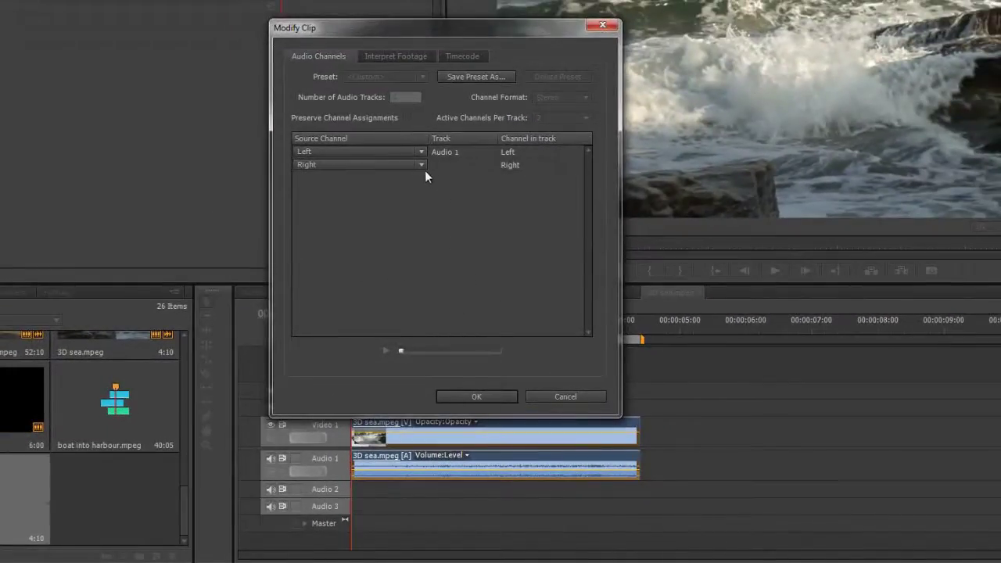
left_click(422, 164)
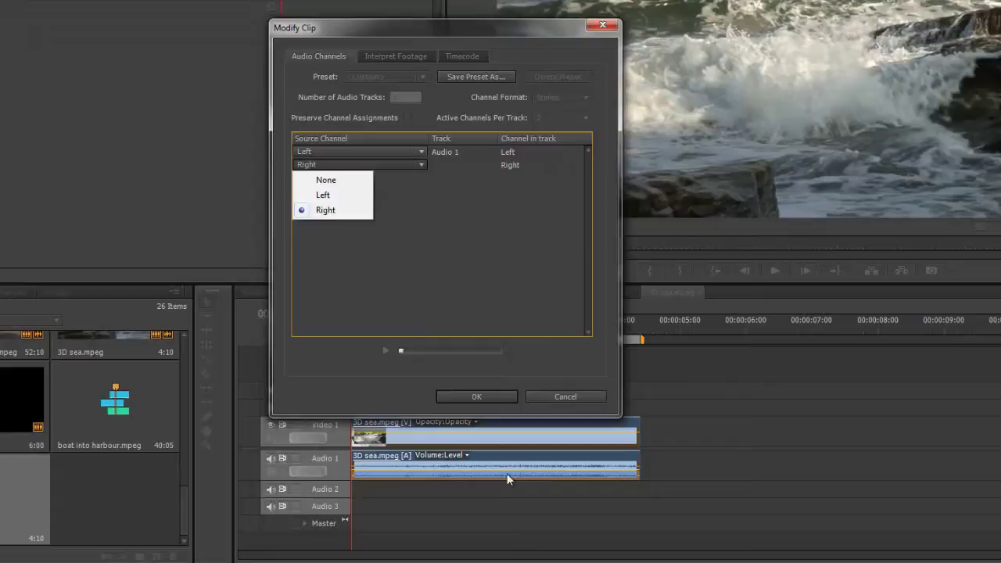
left_click(566, 398)
left_click(566, 397)
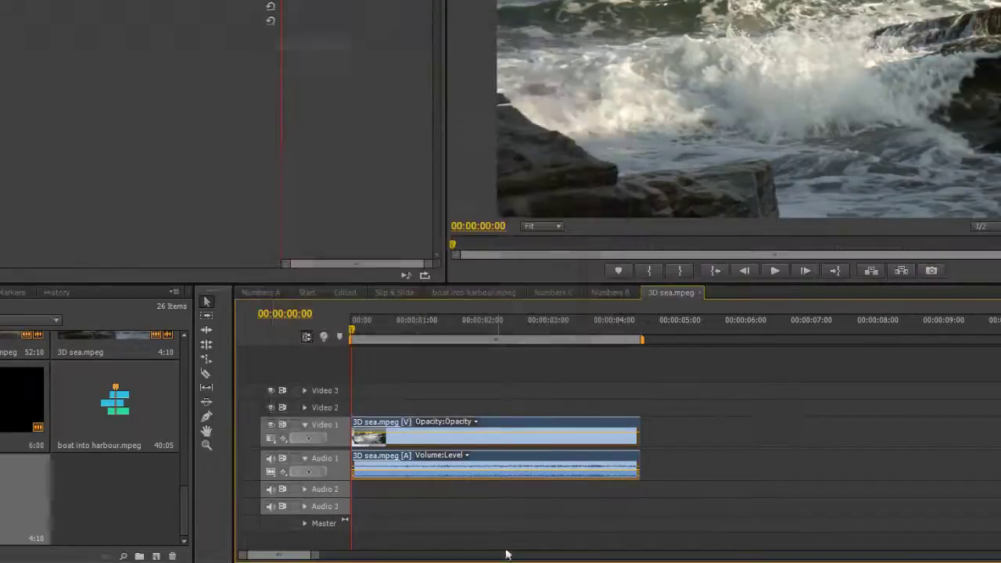
Step: Send the sea audio clip to Adobe Audition, then enlarge the bin thumbnails back in Premiere
right_click(485, 466)
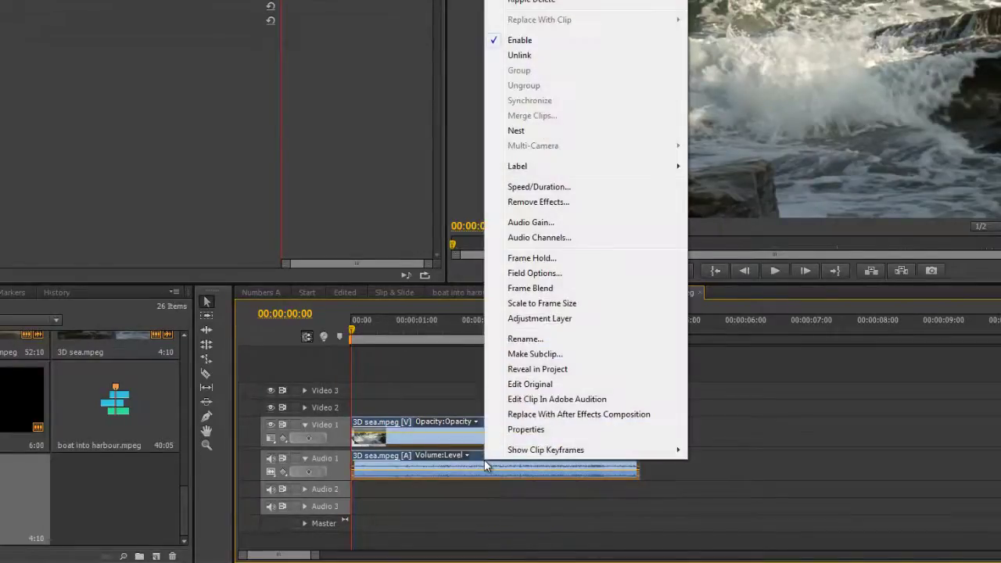
left_click(589, 398)
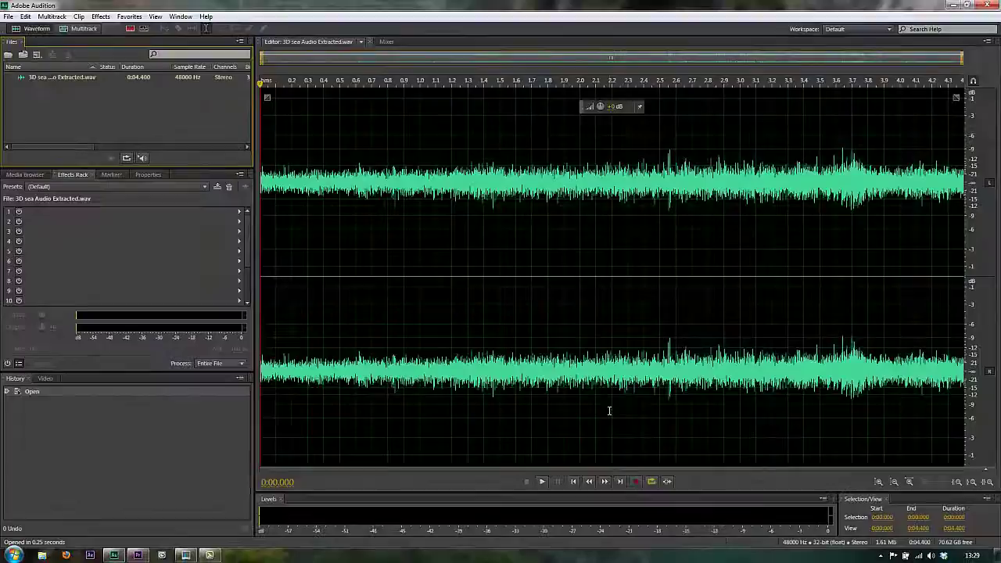
left_click(138, 555)
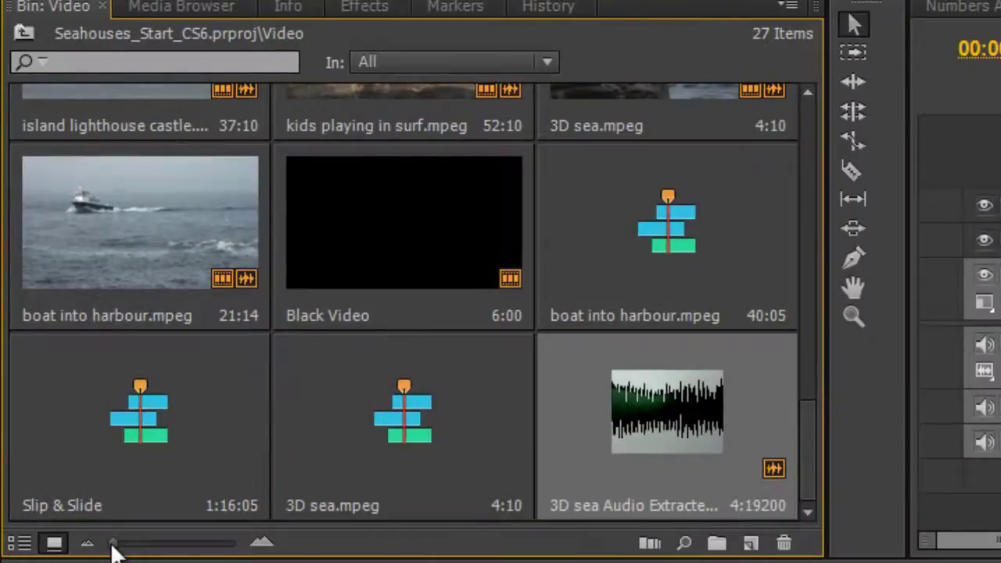
left_click_drag(116, 550, 240, 550)
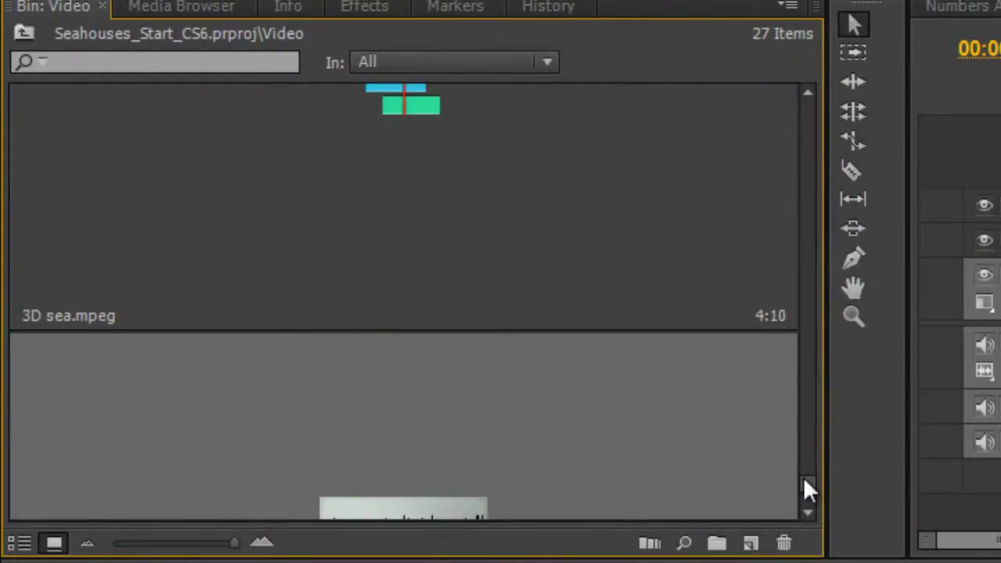
scroll(804, 478, "down", 2)
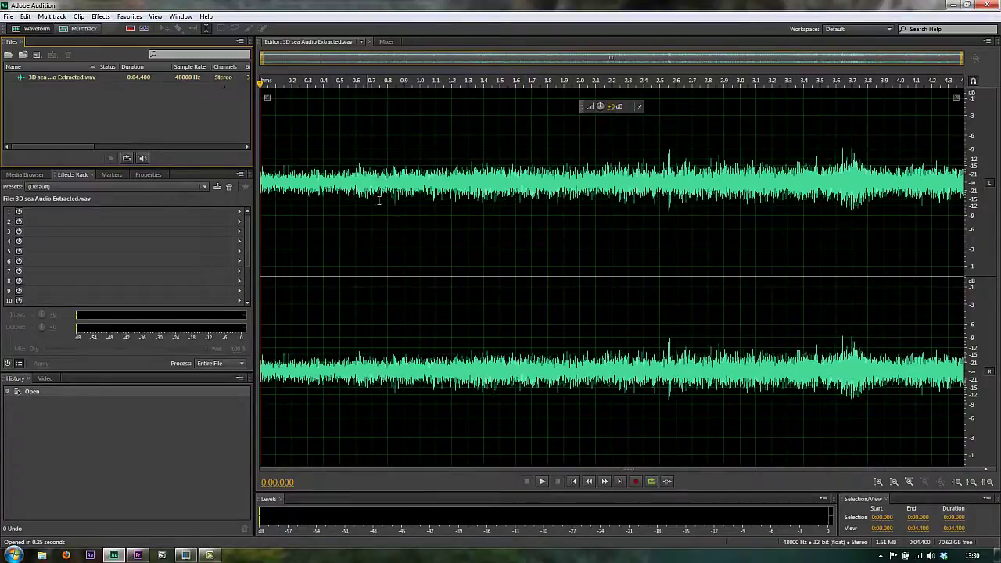
Step: Apply Extract Channels to Mono Files to the sea waveform in the Editor
right_click(381, 233)
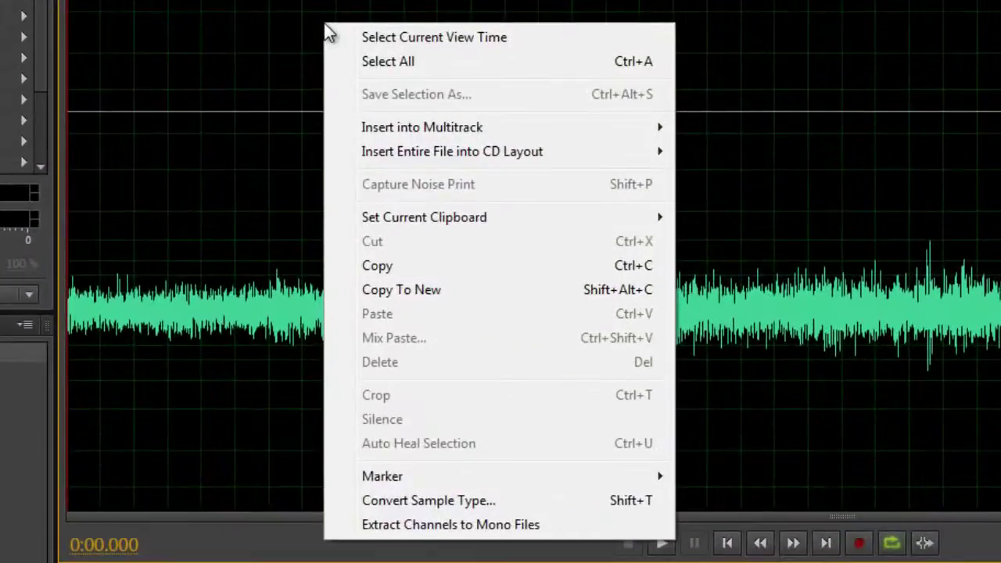
left_click(387, 525)
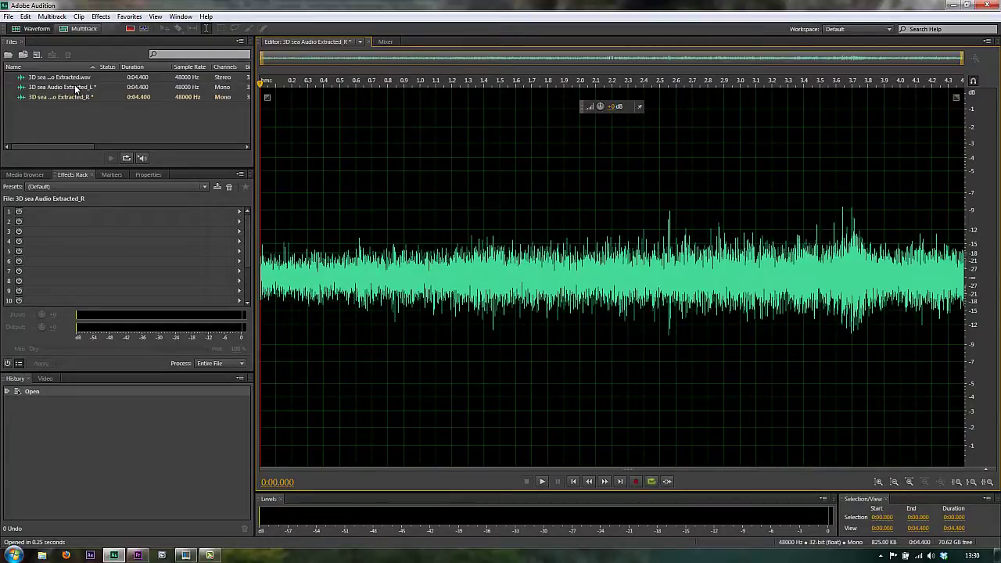
Step: Preview the left- and right-channel mono files' waveforms
left_click(77, 88)
double_click(77, 88)
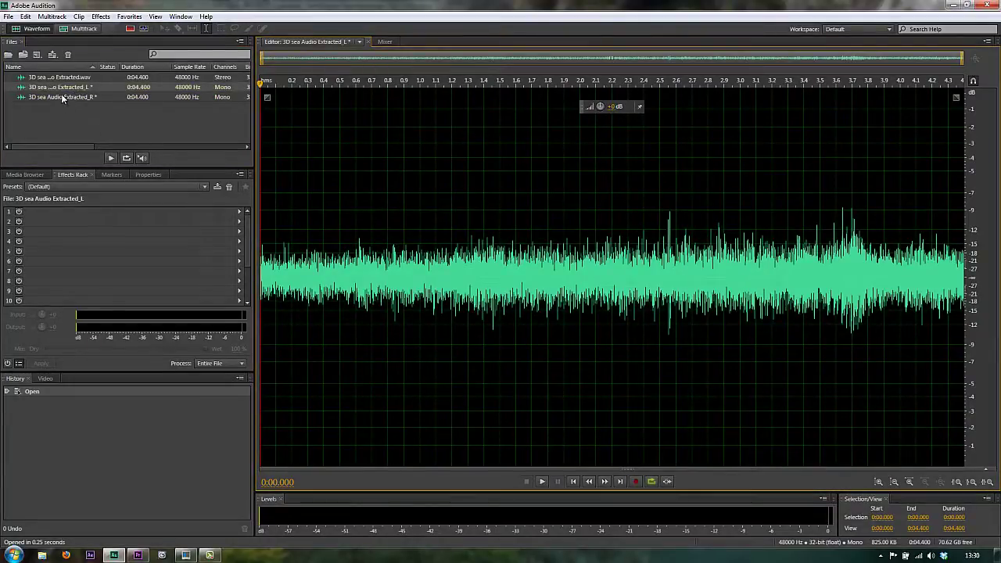
double_click(61, 96)
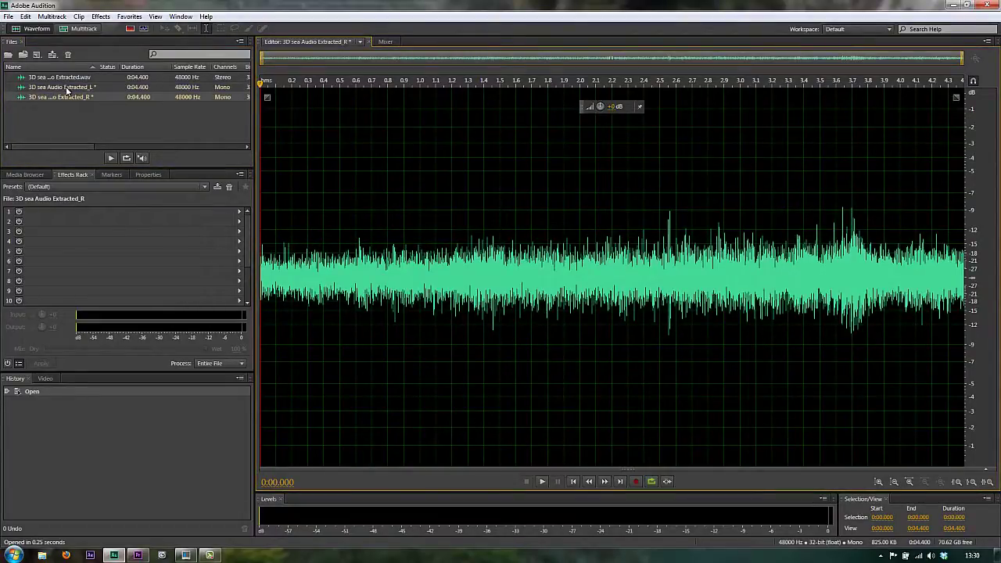
Step: Save All, confirming 3D sea Audio Extracted_L.wav and _R.wav to the Desktop
left_click(8, 16)
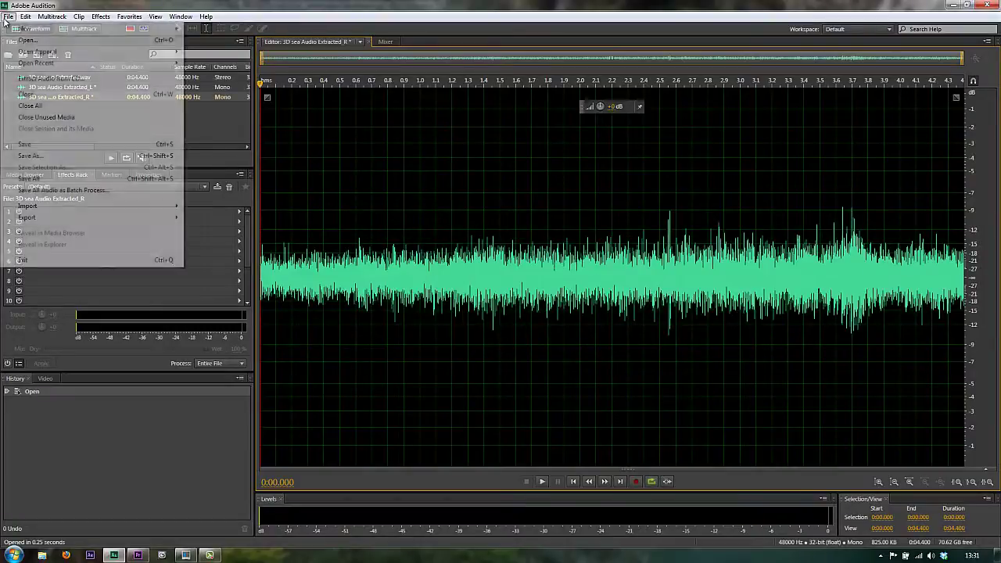
left_click(31, 179)
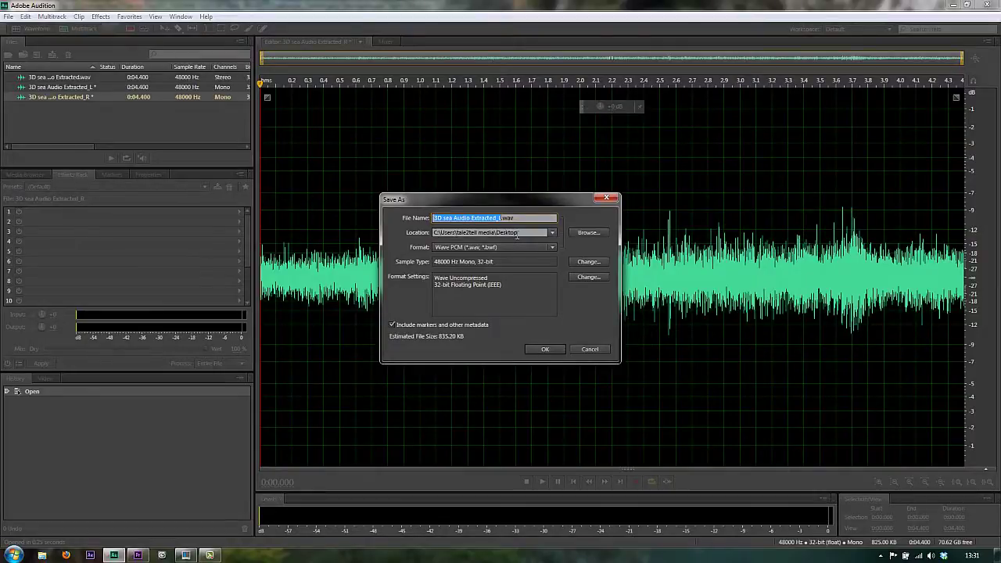
left_click(546, 349)
left_click(545, 350)
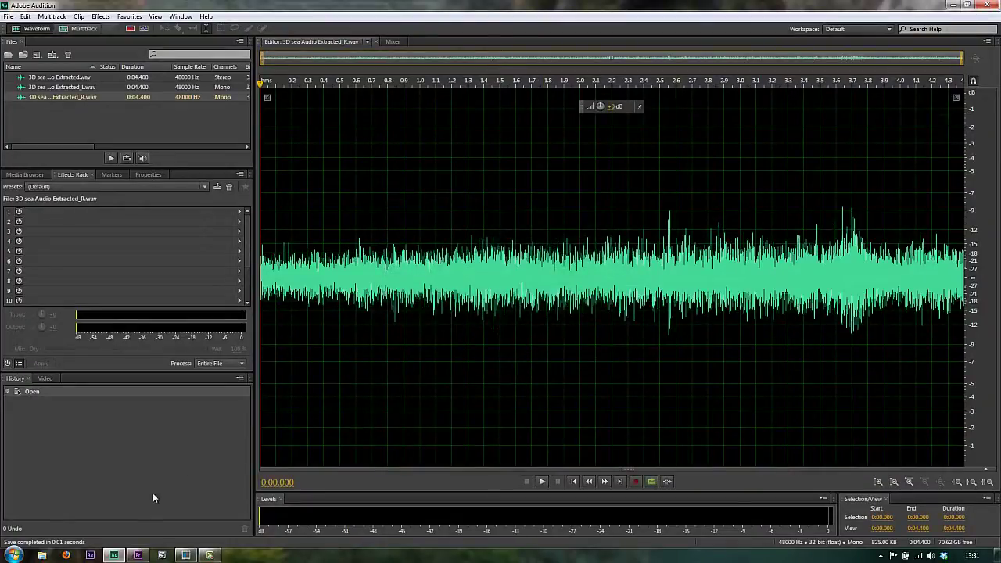
Step: Delete 3D sea Audio Extracted.wav from the bin and sequence, then shrink the thumbnails
left_click(137, 555)
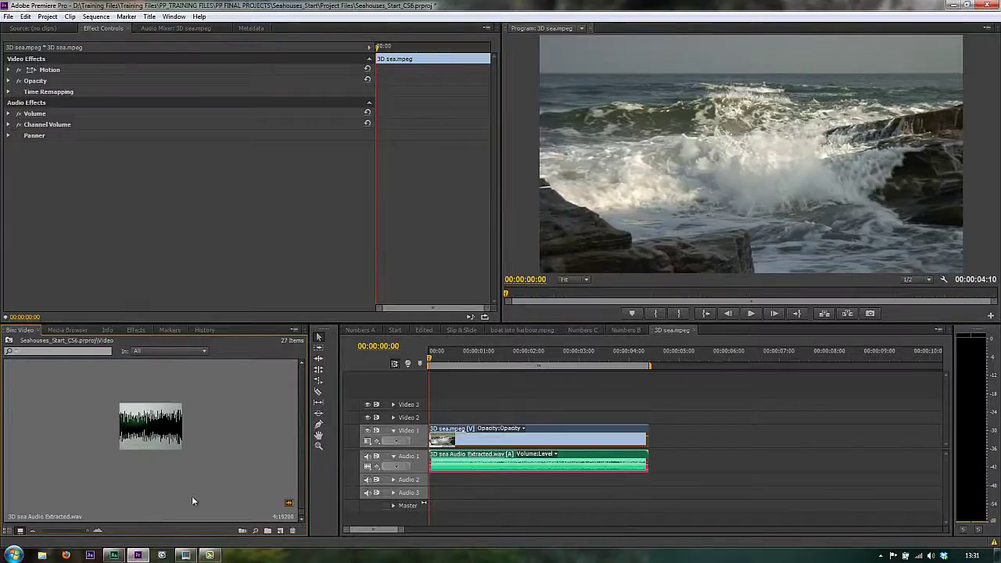
scroll(303, 511, "up", 1)
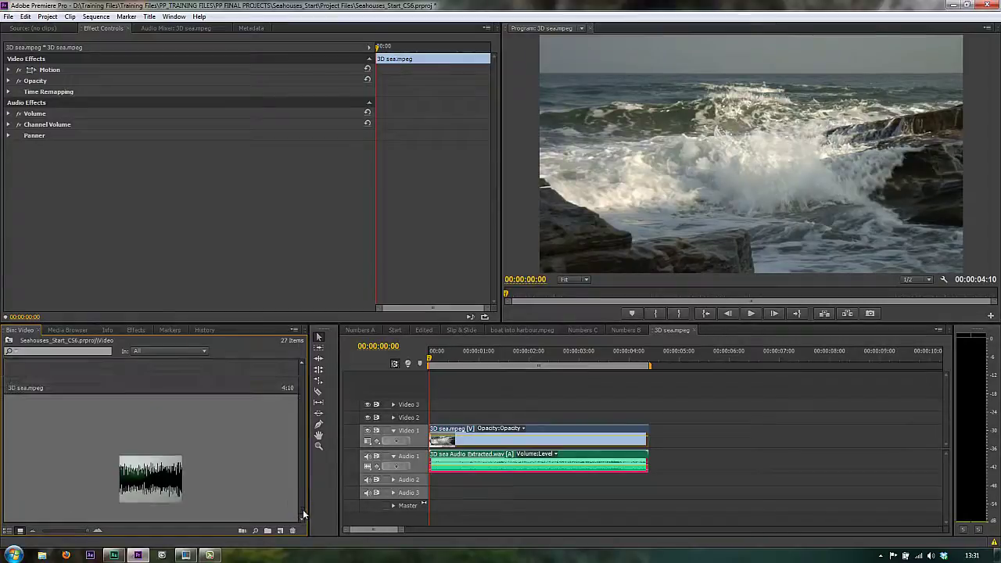
scroll(302, 509, "down", 1)
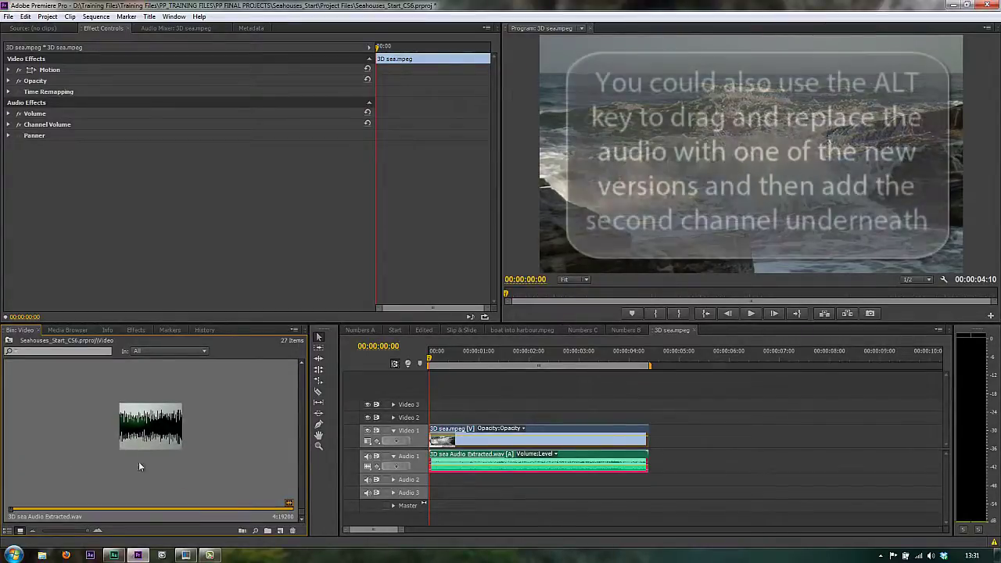
key("Delete")
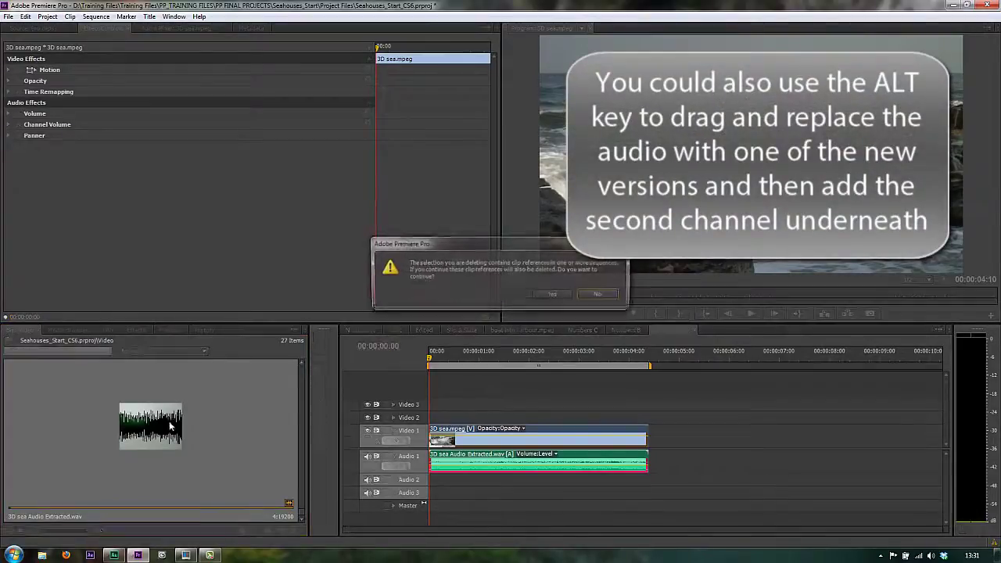
left_click(551, 295)
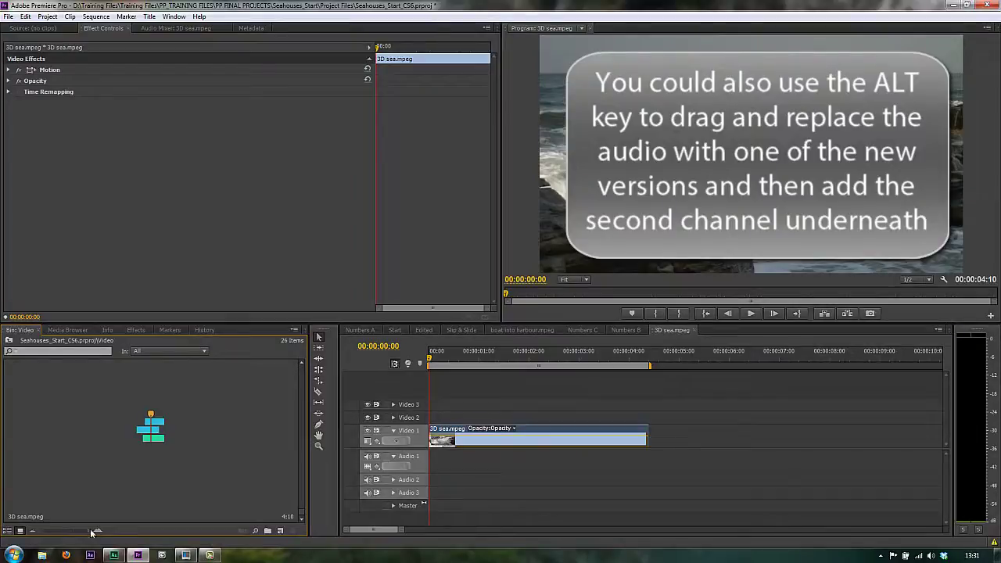
left_click_drag(91, 532, 51, 534)
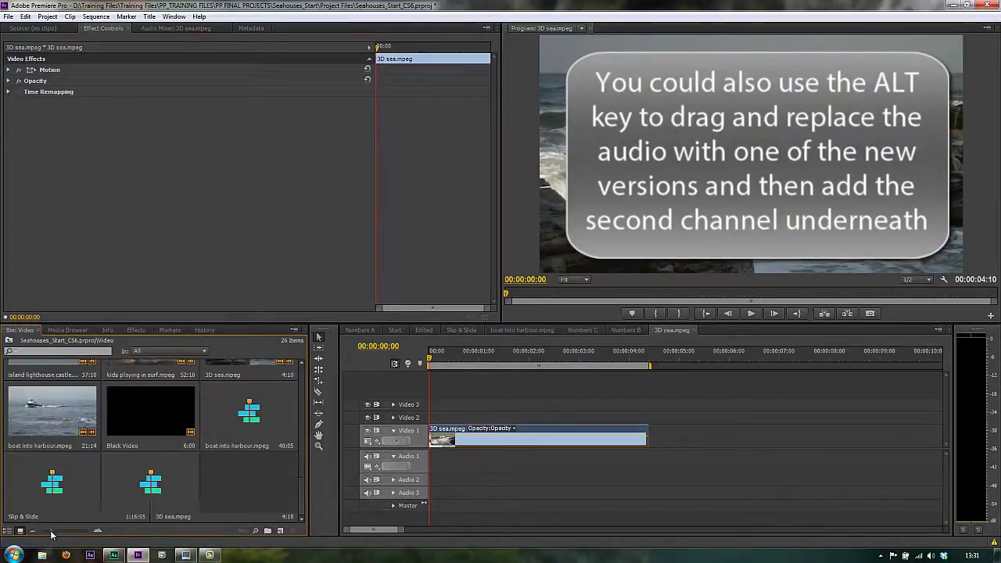
Step: Import 3D sea Audio Extracted_L.wav and Extracted_R.wav into the project
double_click(226, 490)
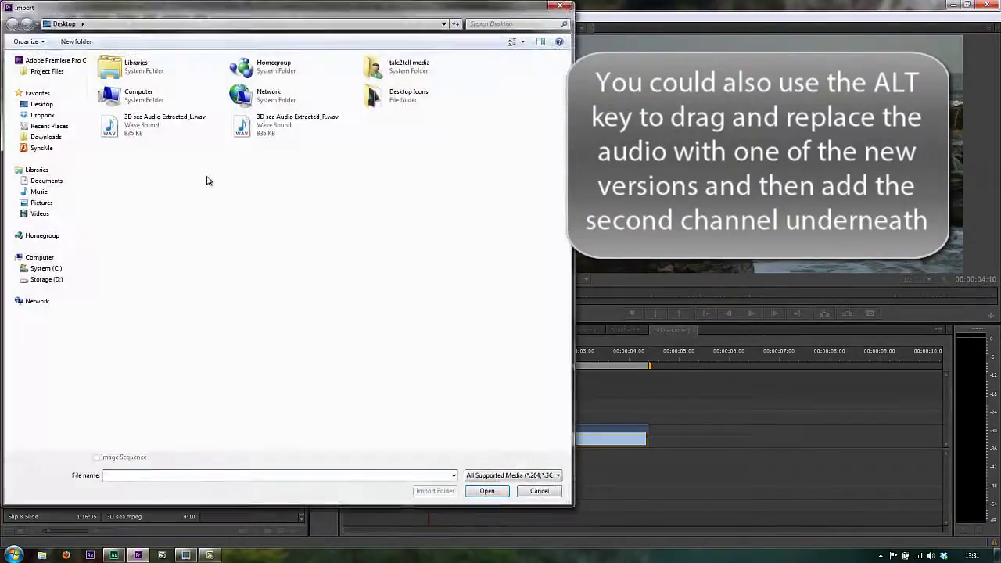
left_click_drag(100, 155, 308, 118)
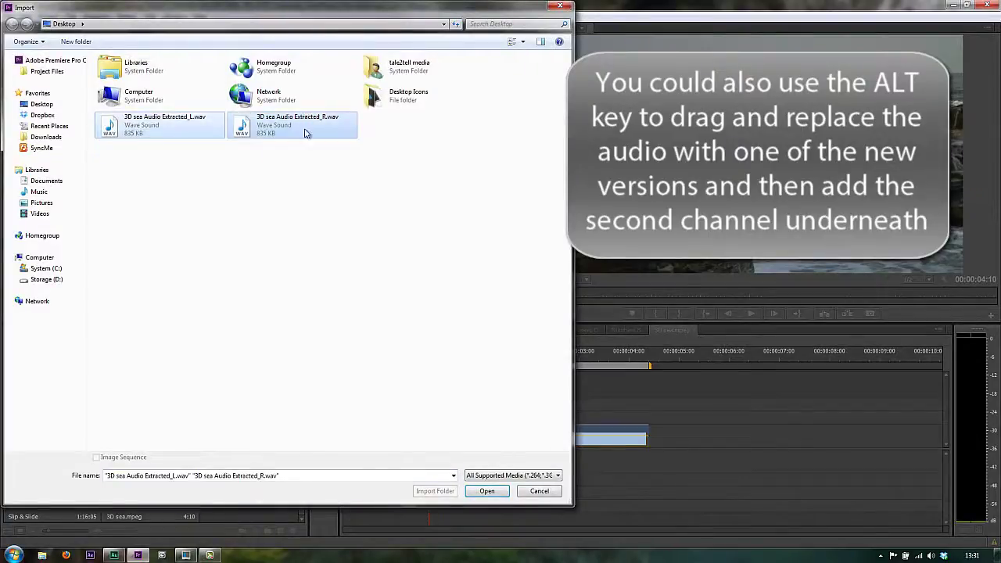
left_click(487, 492)
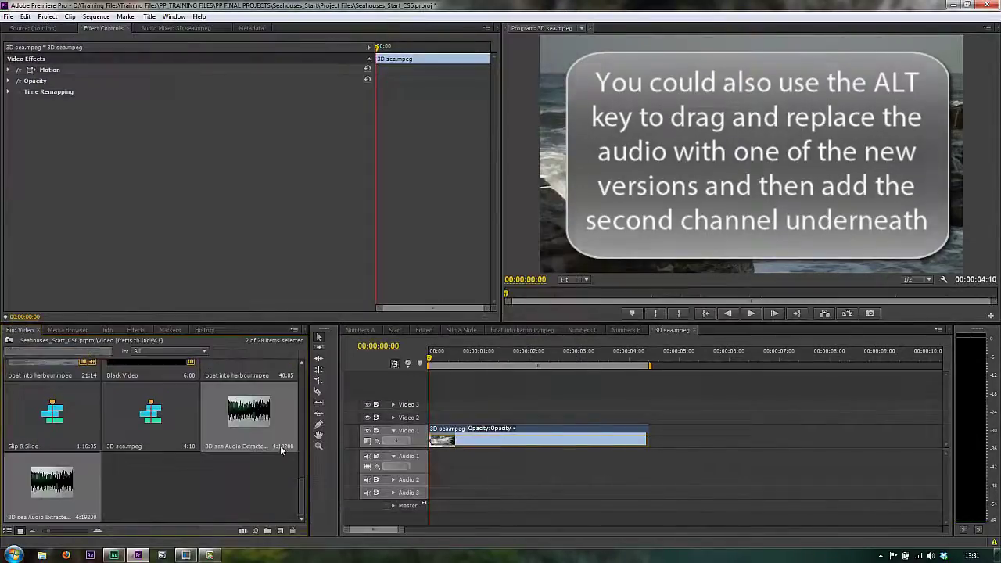
Step: Place the _L clip on Audio 1 and _R on Audio 2, then expand Audio 2
left_click_drag(282, 449, 266, 437)
left_click(268, 496)
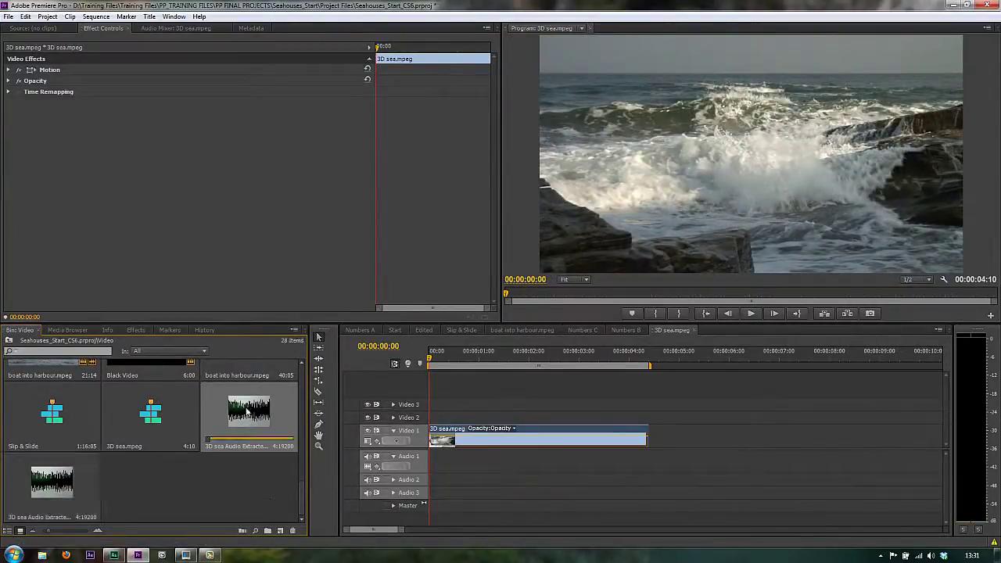
left_click_drag(248, 404, 434, 472)
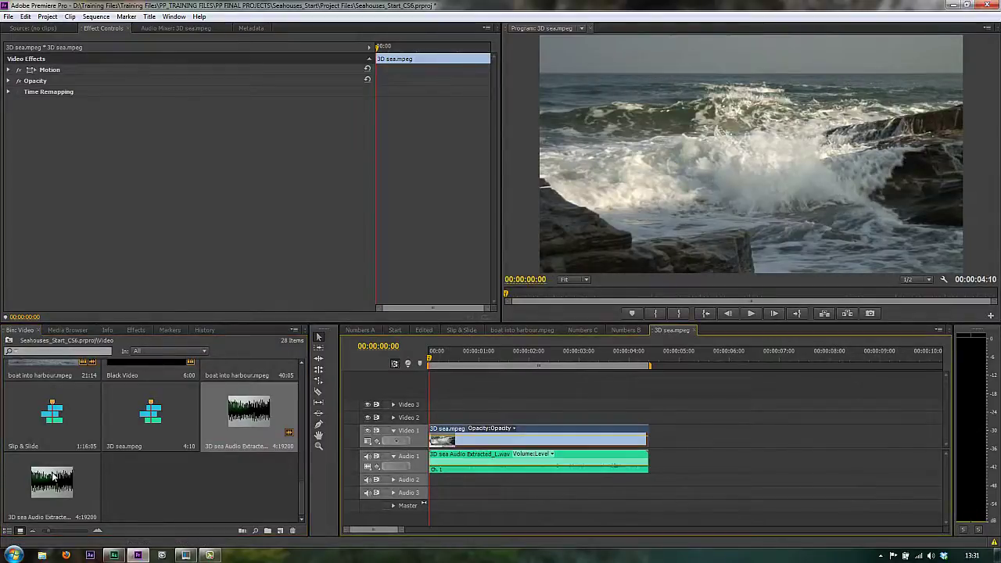
left_click_drag(53, 478, 430, 484)
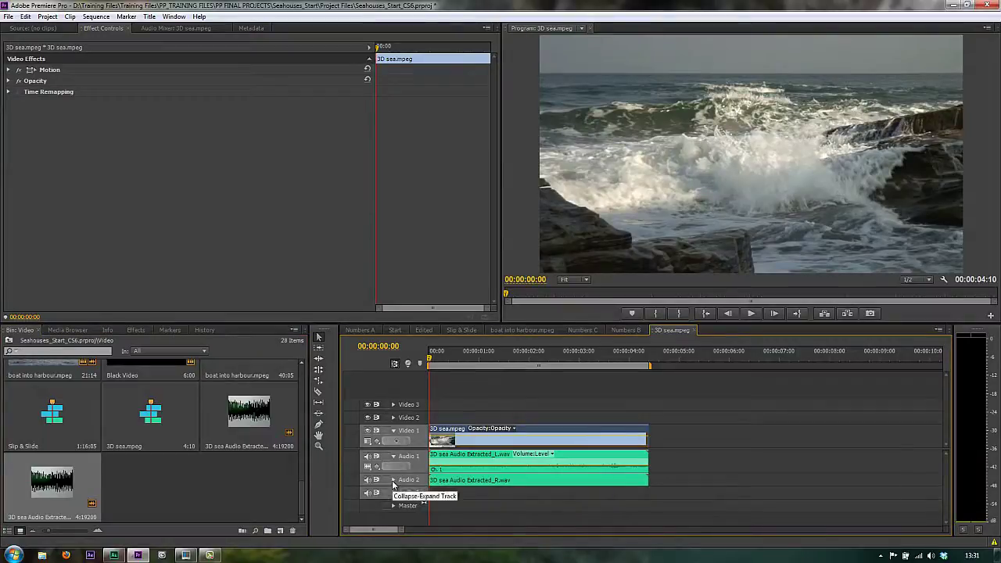
left_click(394, 479)
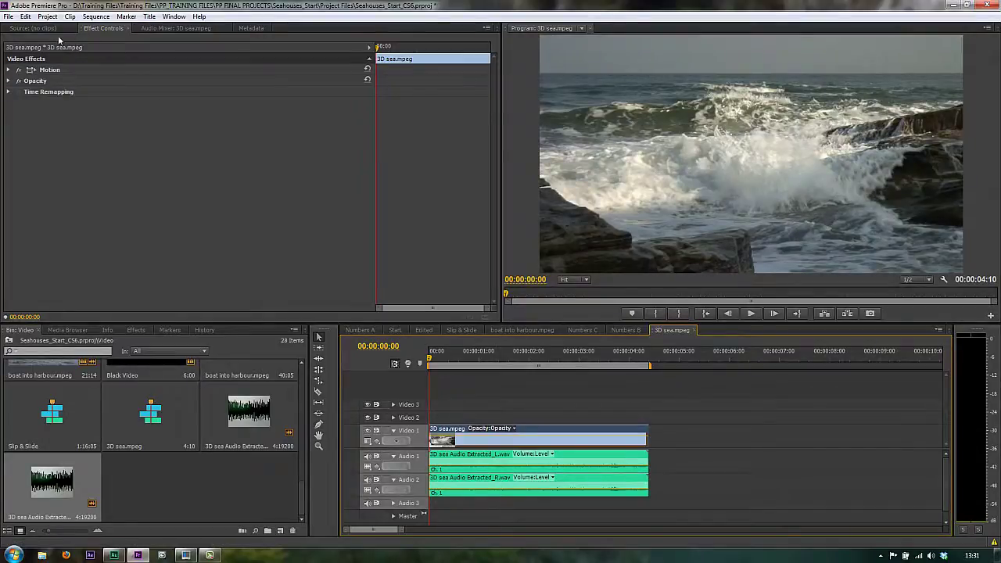
Step: Show the Audio Mixer and play a short stretch to check both mono tracks' levels
left_click(148, 29)
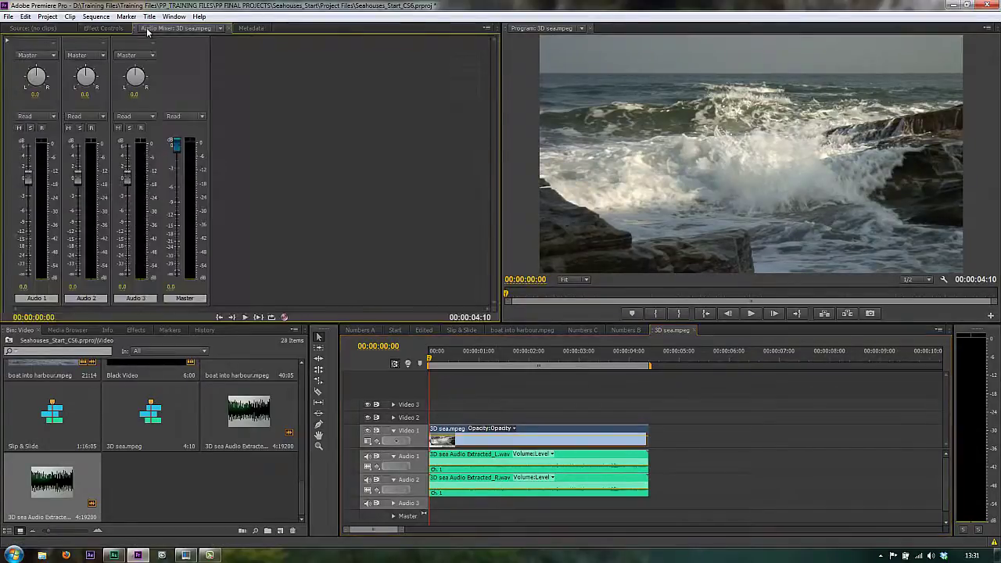
left_click(470, 368)
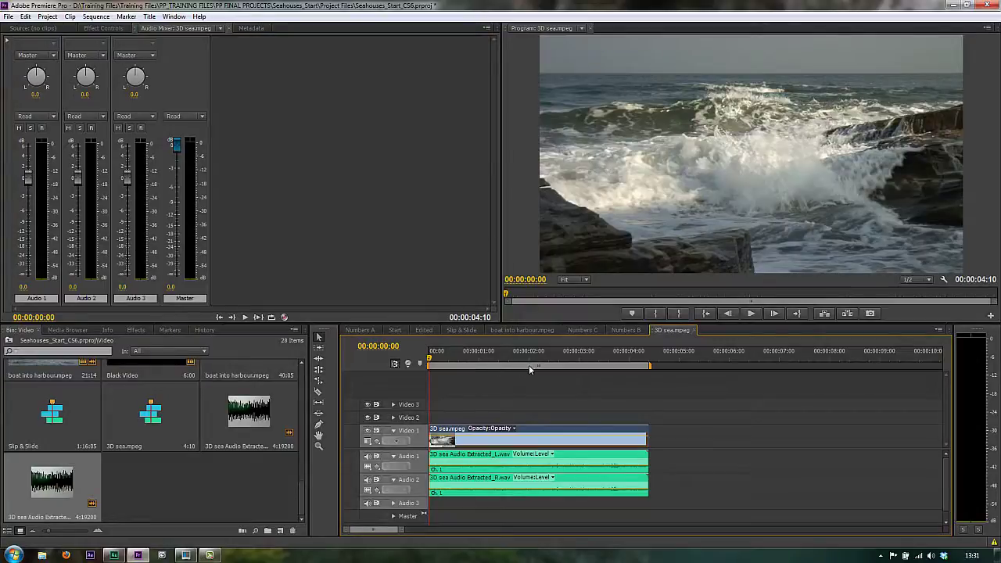
key("space")
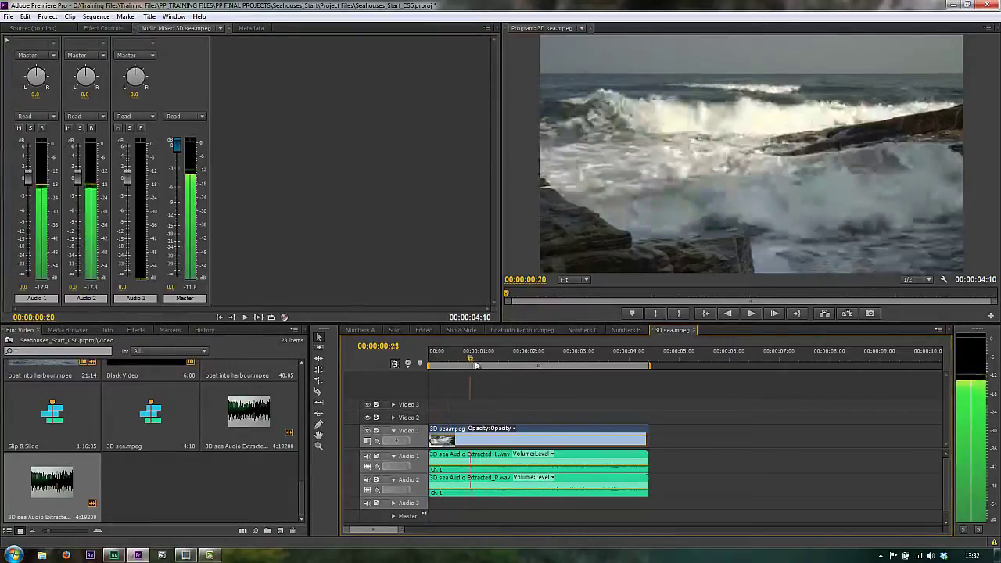
key("space")
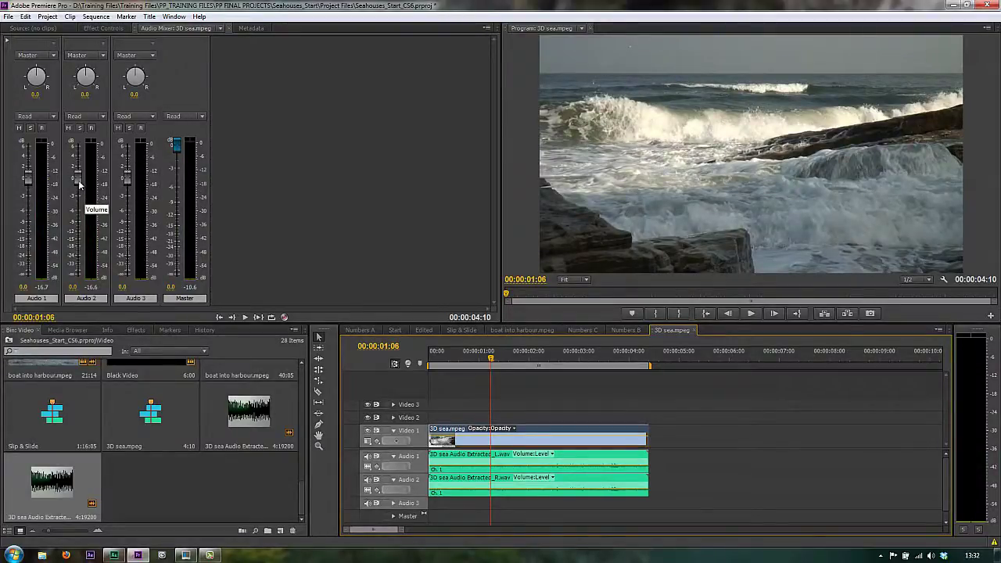
mouse_move(505, 470)
Step: In the Edited sequence, select the Video 1 and Audio 1 clips and send them to Audition
left_click(423, 329)
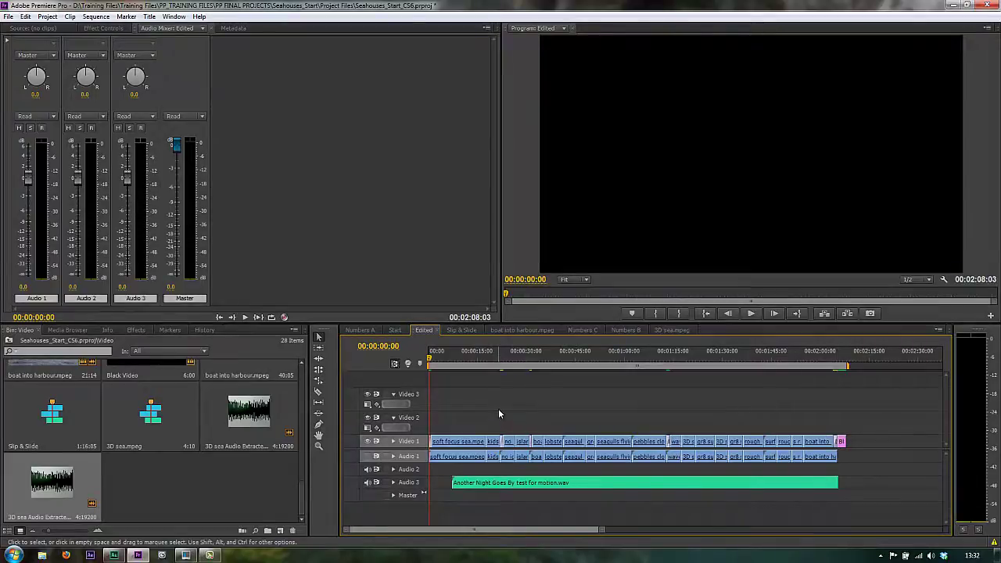
left_click_drag(499, 409, 681, 461)
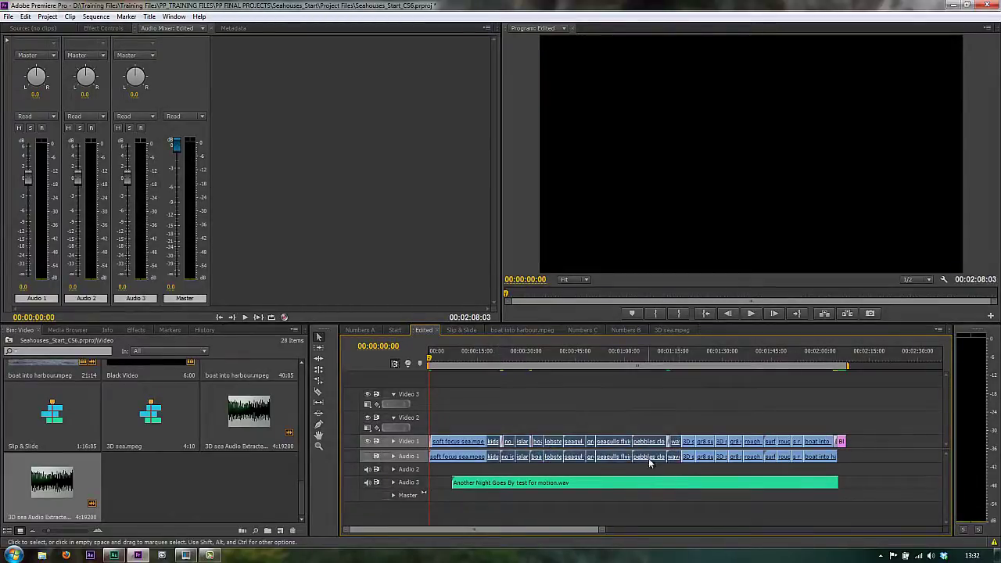
right_click(649, 461)
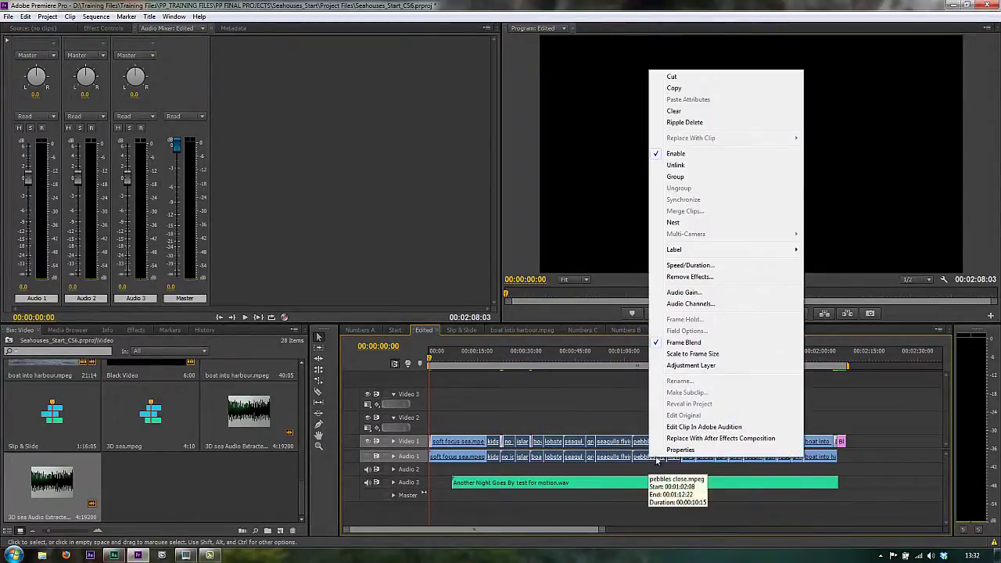
left_click(693, 427)
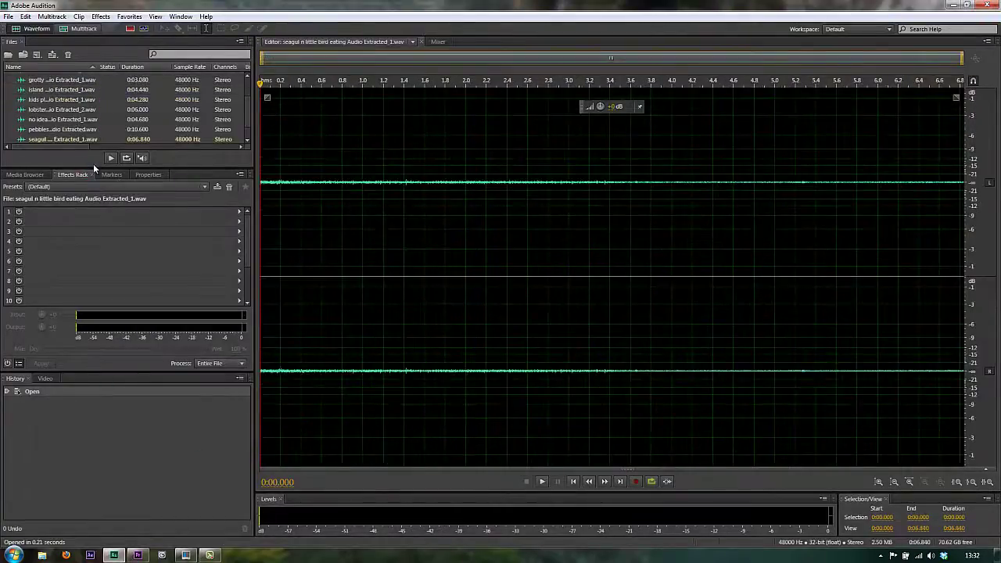
Step: Make the Files panel taller so all 13 extracted WAV files are visible
left_click_drag(91, 166, 91, 257)
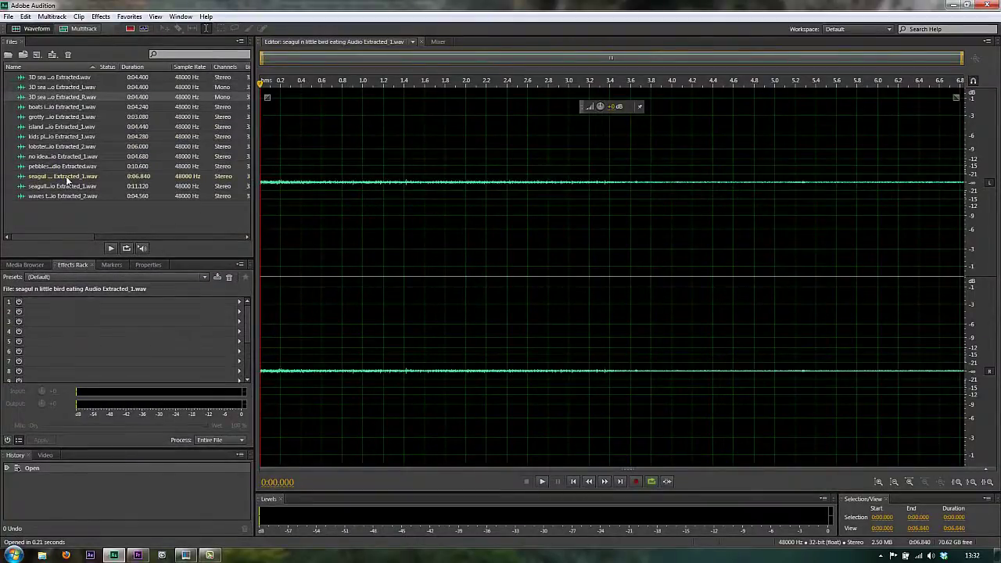